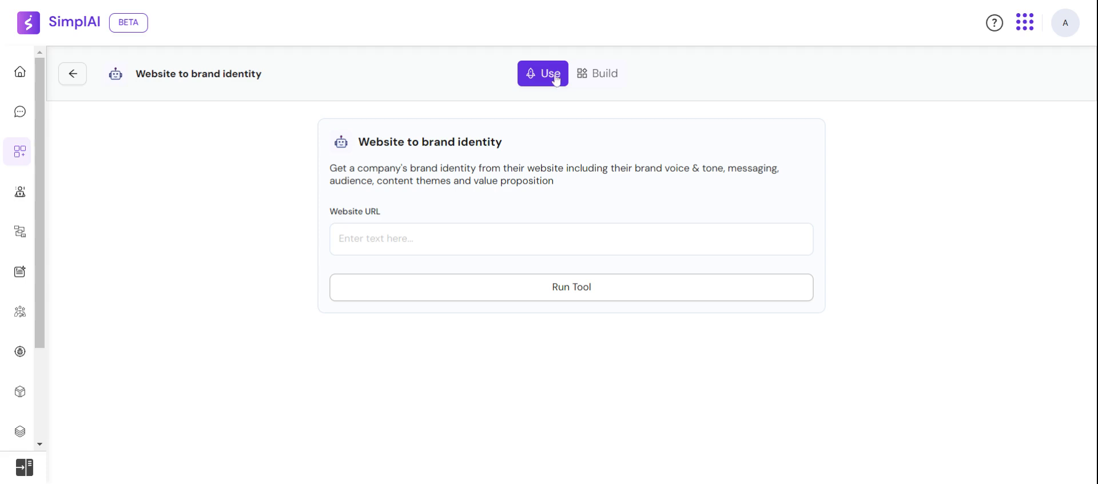
Switch the Website to brand identity tool to build mode and go through its inputs, steps and output sections
left_click(596, 85)
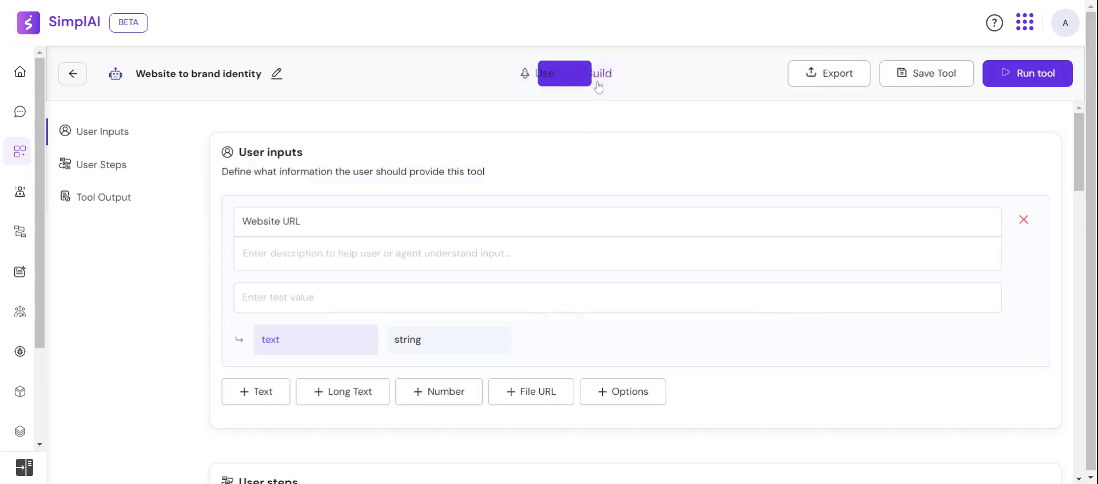
left_click(545, 86)
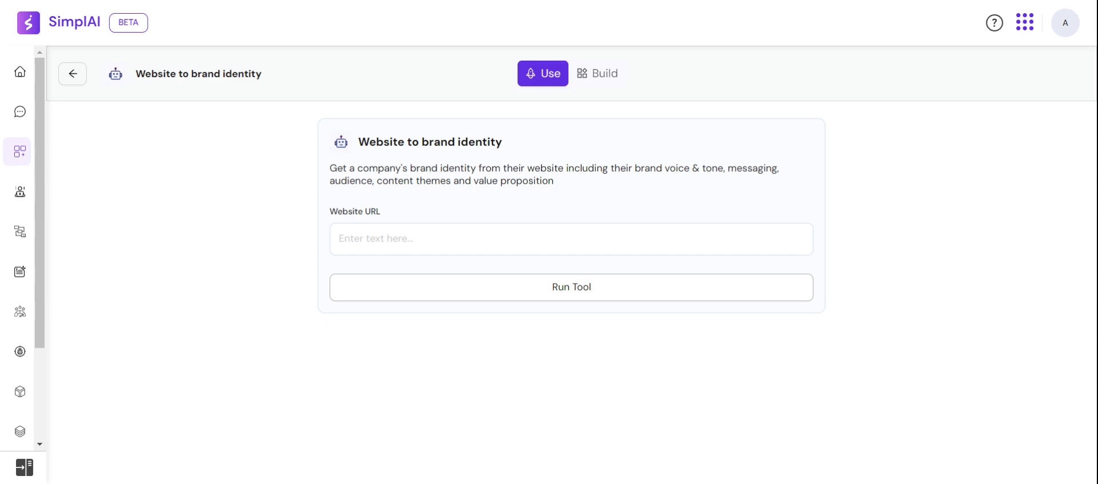
left_click(589, 82)
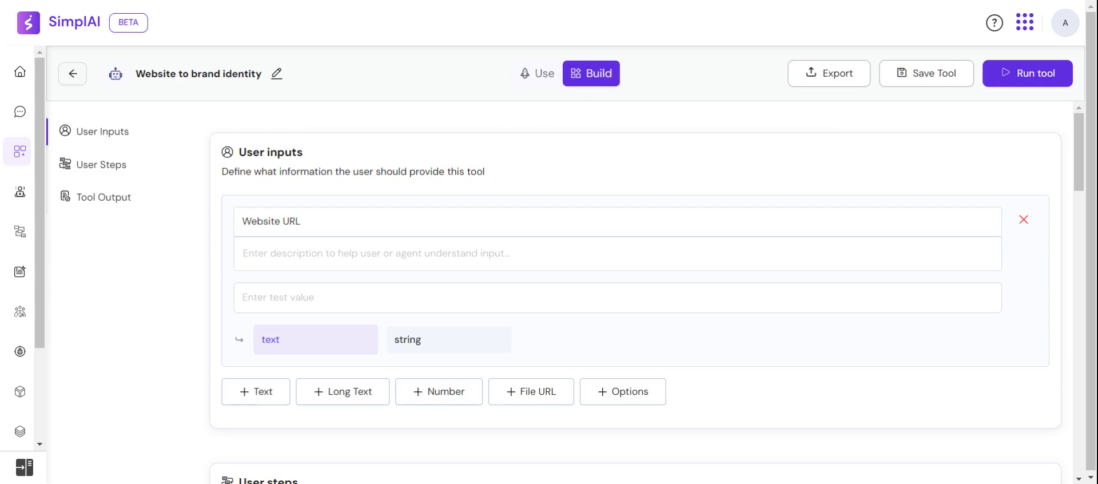
left_click(103, 163)
left_click(115, 206)
left_click(91, 145)
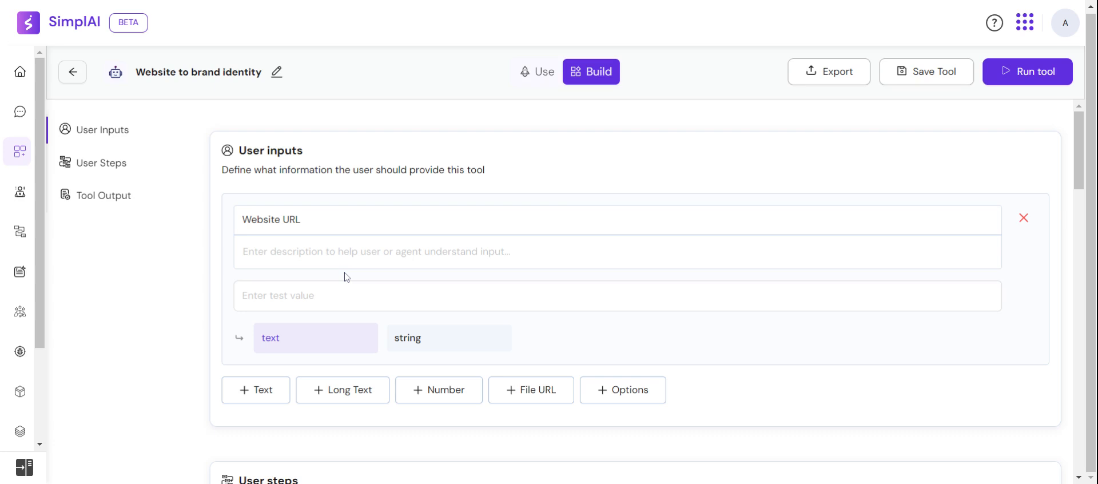
left_click(347, 293)
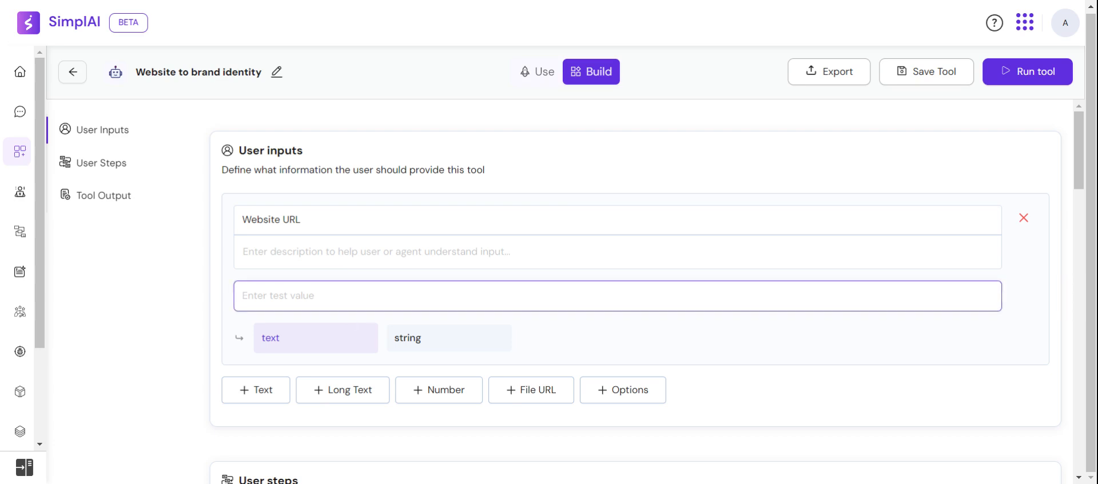
type("https://www.apple.com")
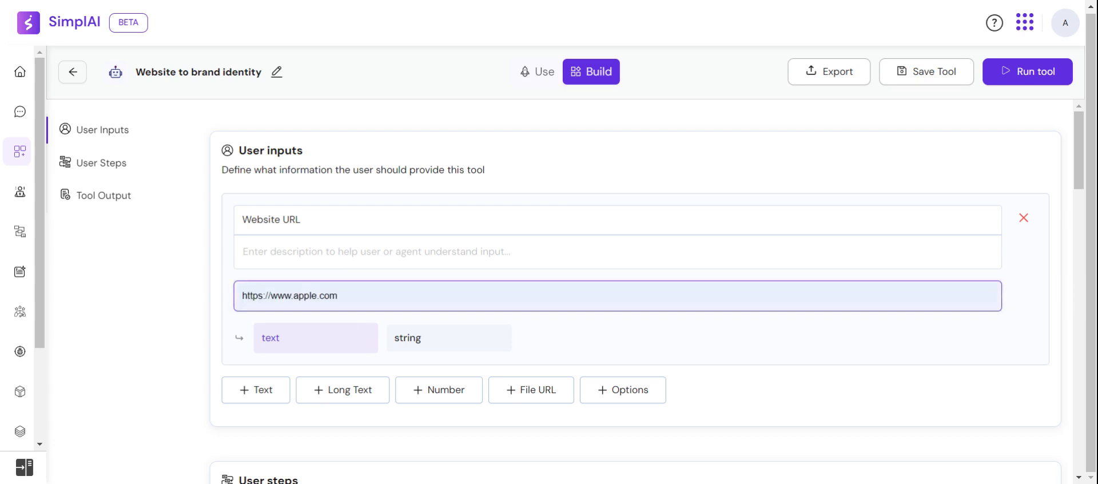
key("Return")
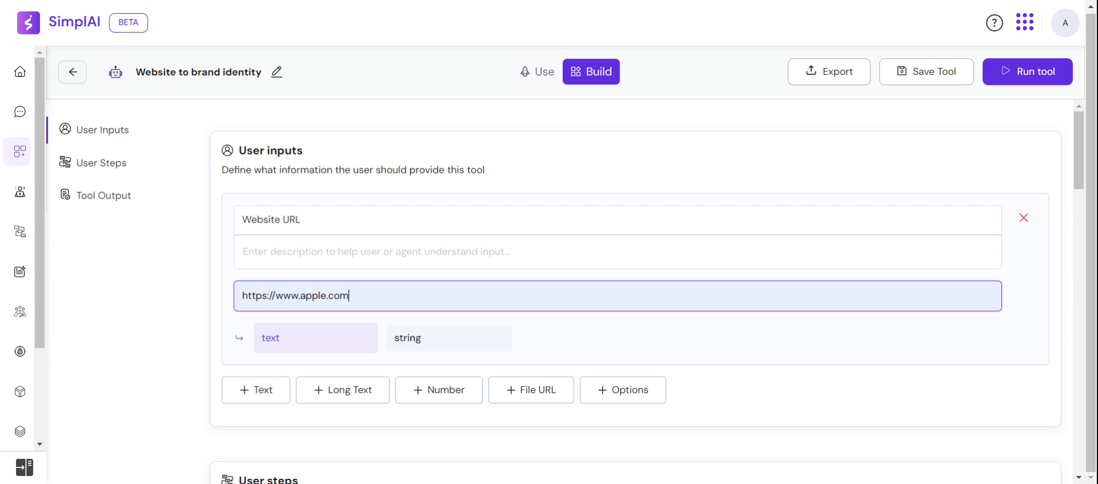
Examine the Web Scraper step and the validators offered for its guardrails, without adding any
scroll(635, 291, "down", 5)
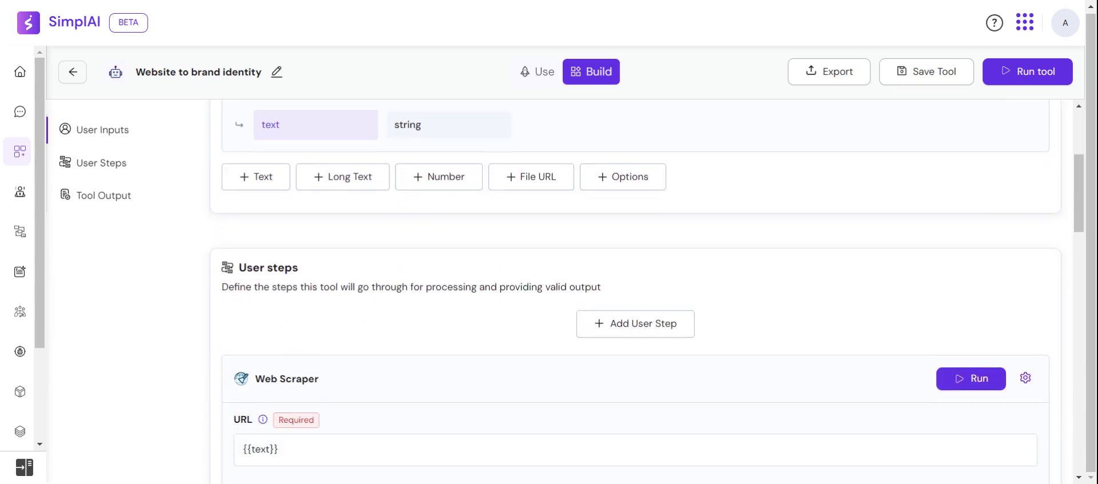
scroll(634, 292, "down", 1)
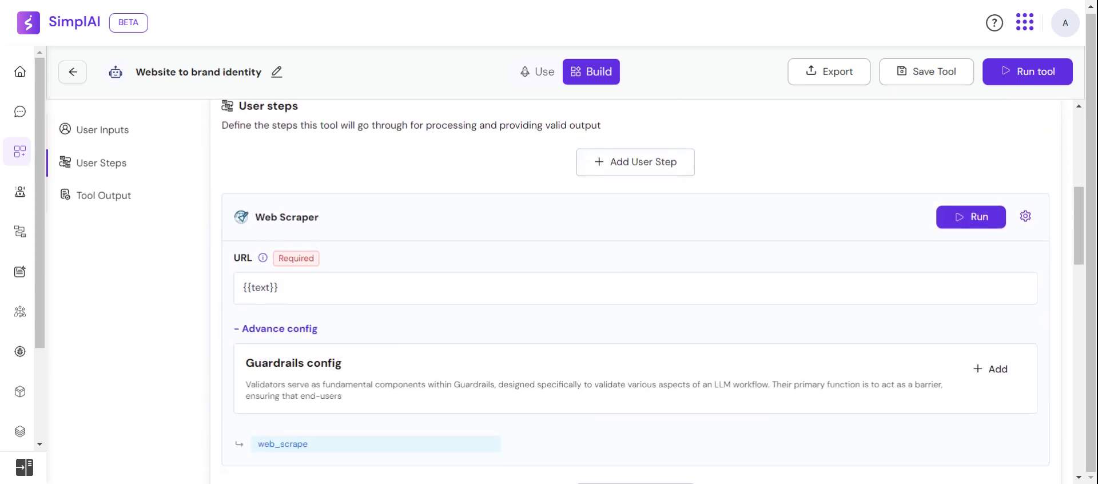
scroll(374, 310, "down", 1)
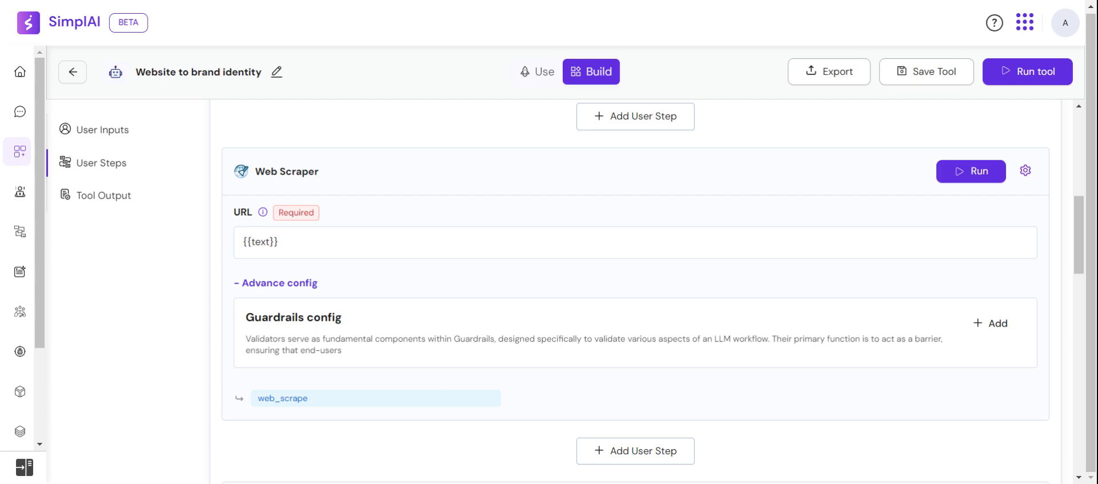
scroll(653, 292, "down", 1)
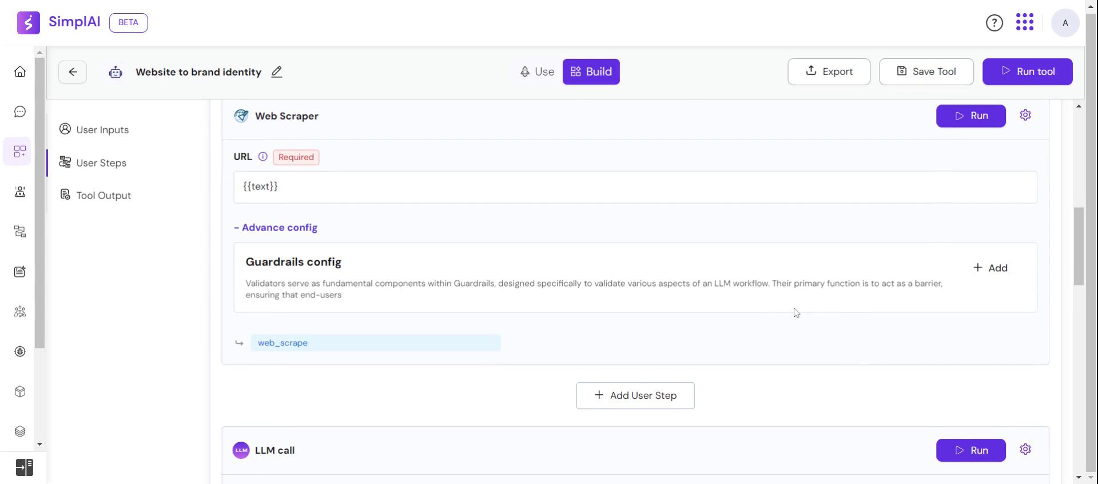
left_click(997, 268)
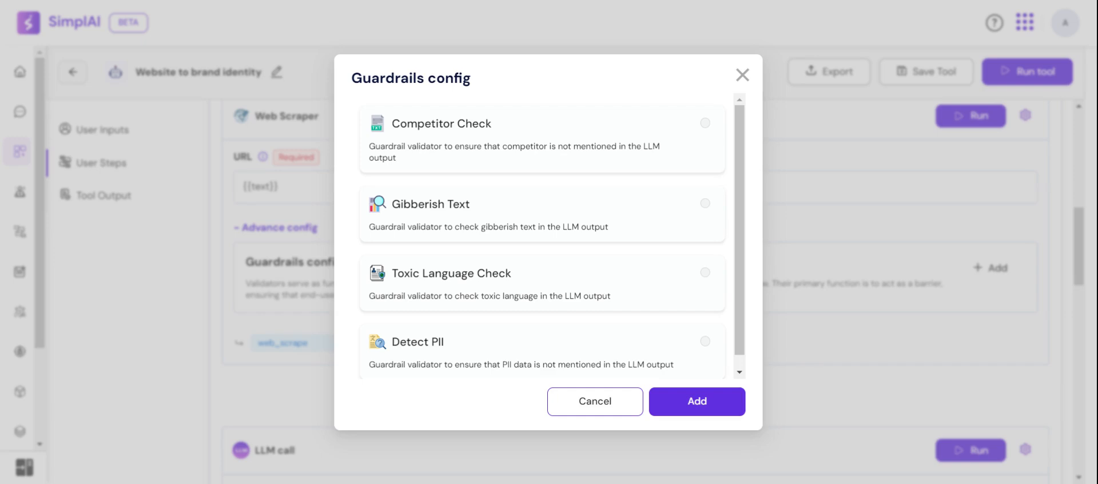
left_click(595, 401)
Read through the LLM call step's system prompt and prompt, including the variables and the requested brand guideline items
scroll(595, 408, "down", 6)
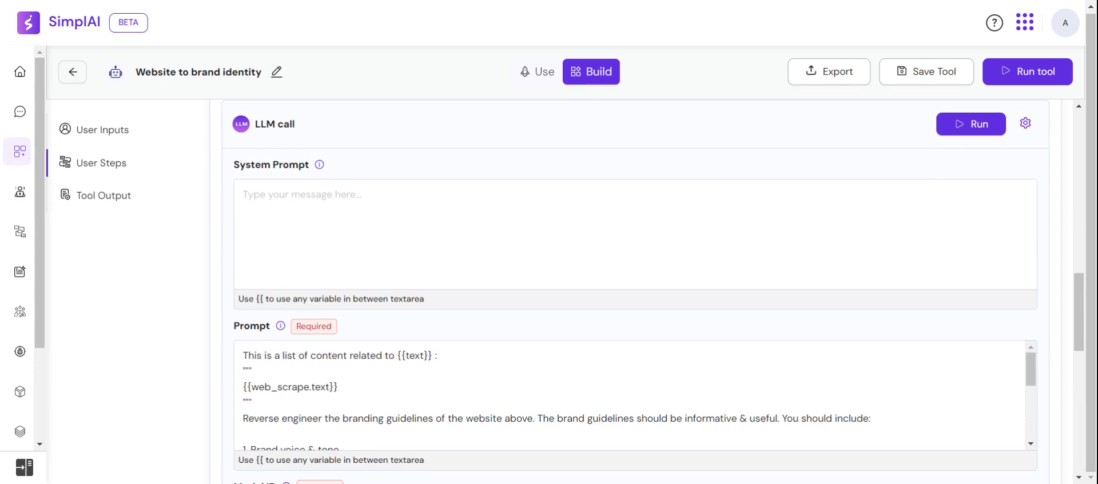
scroll(570, 321, "down", 1)
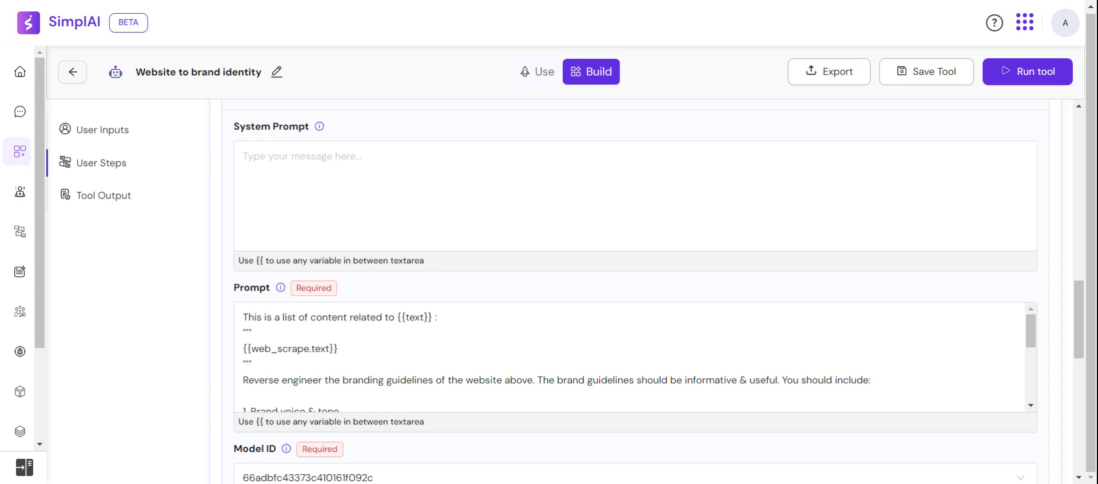
scroll(572, 262, "down", 3)
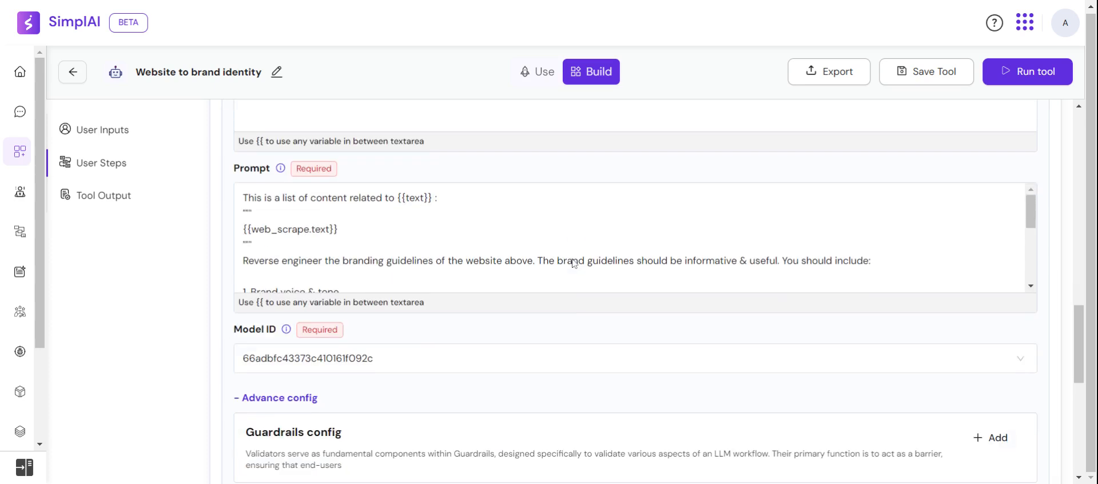
scroll(572, 286, "up", 1)
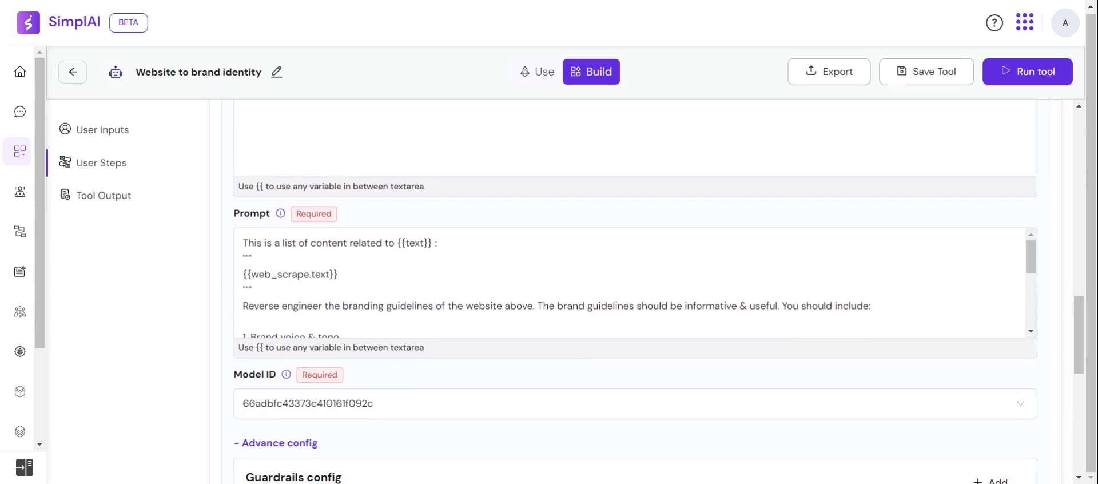
scroll(629, 282, "down", 3)
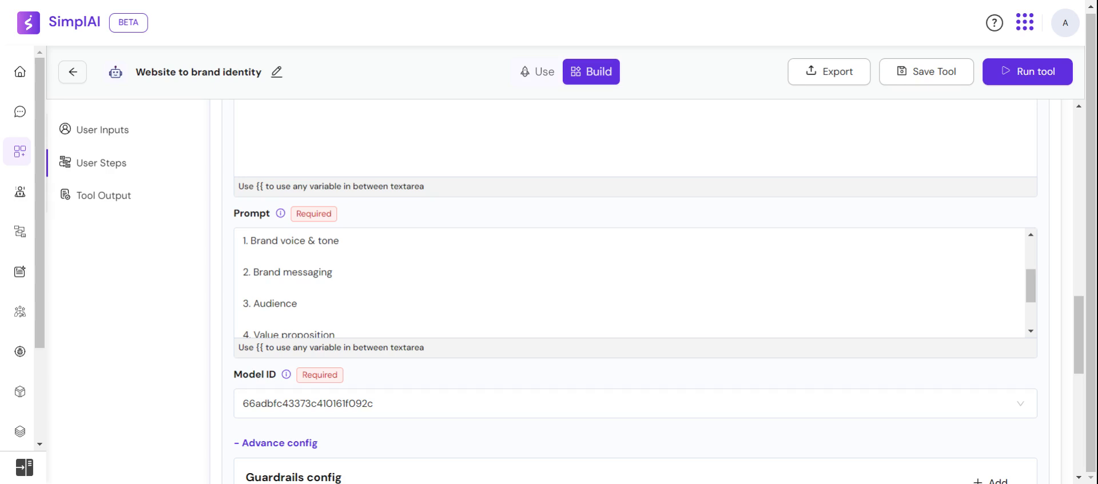
scroll(629, 282, "up", 3)
scroll(629, 282, "down", 3)
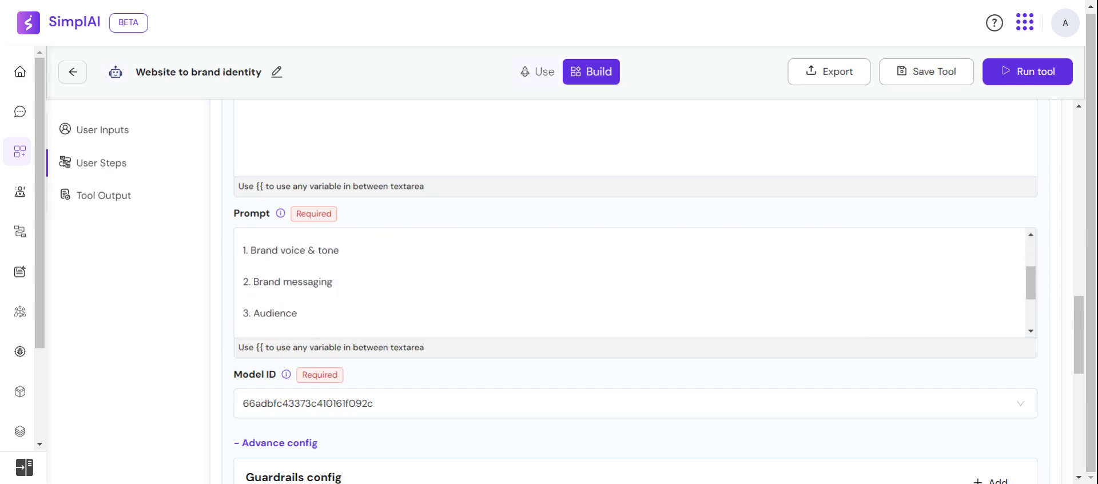
scroll(629, 282, "down", 1)
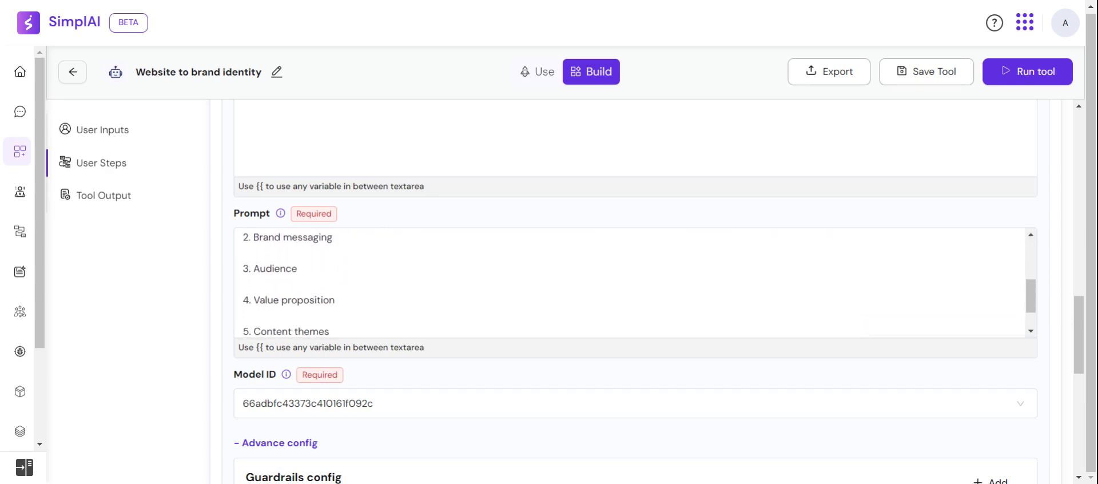
scroll(629, 282, "down", 1)
scroll(629, 282, "down", 1)
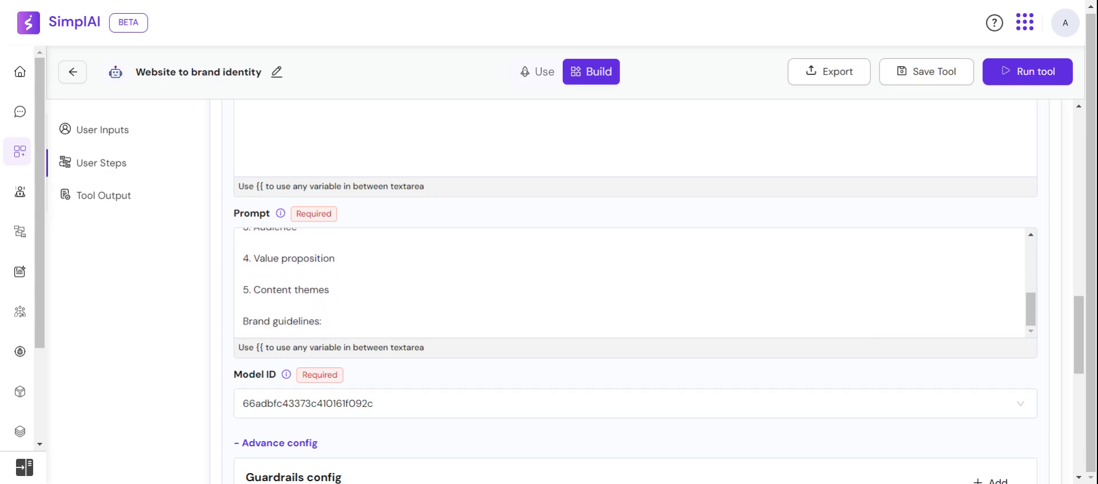
Set the LLM call step's model to gpt-4o-mini
scroll(629, 282, "down", 1)
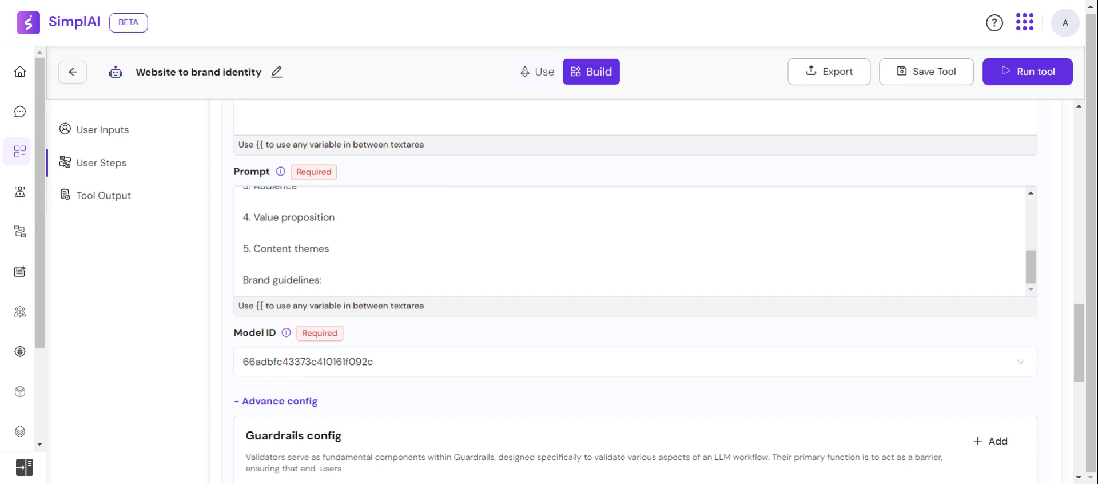
scroll(630, 241, "down", 1)
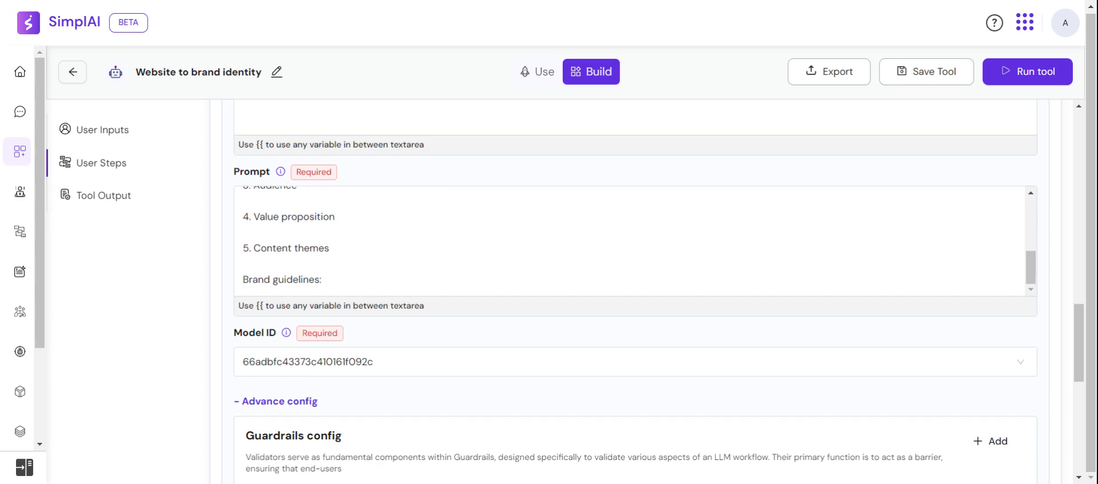
left_click(635, 362)
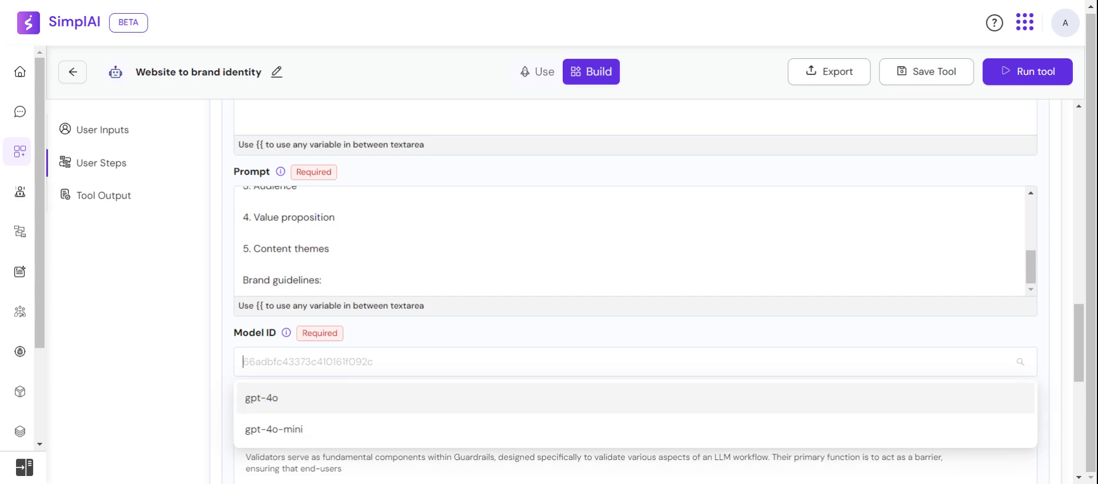
left_click(345, 430)
Add a tool output with the key Desired Output and the value {{llm_call.answer}}
scroll(343, 337, "down", 1)
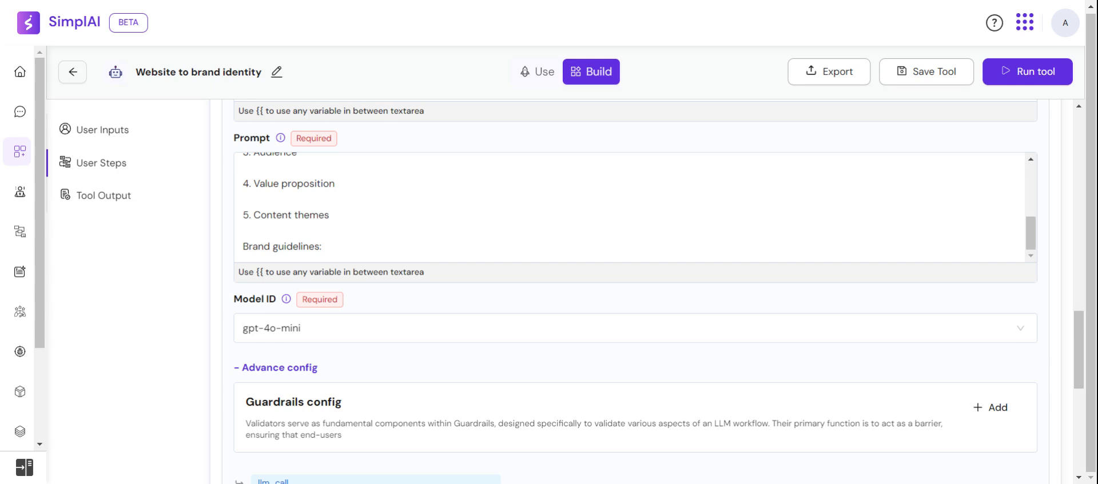
scroll(654, 291, "down", 1)
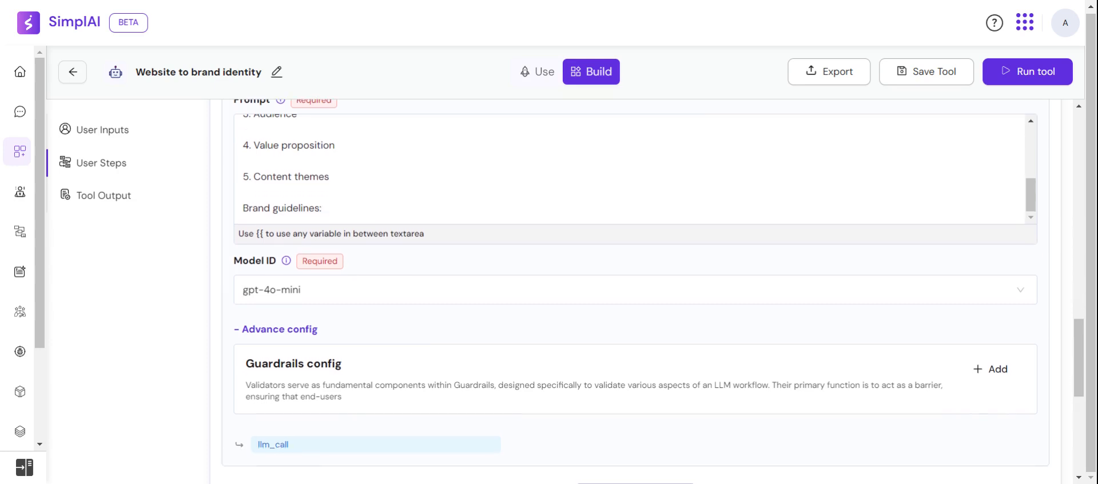
scroll(580, 341, "down", 5)
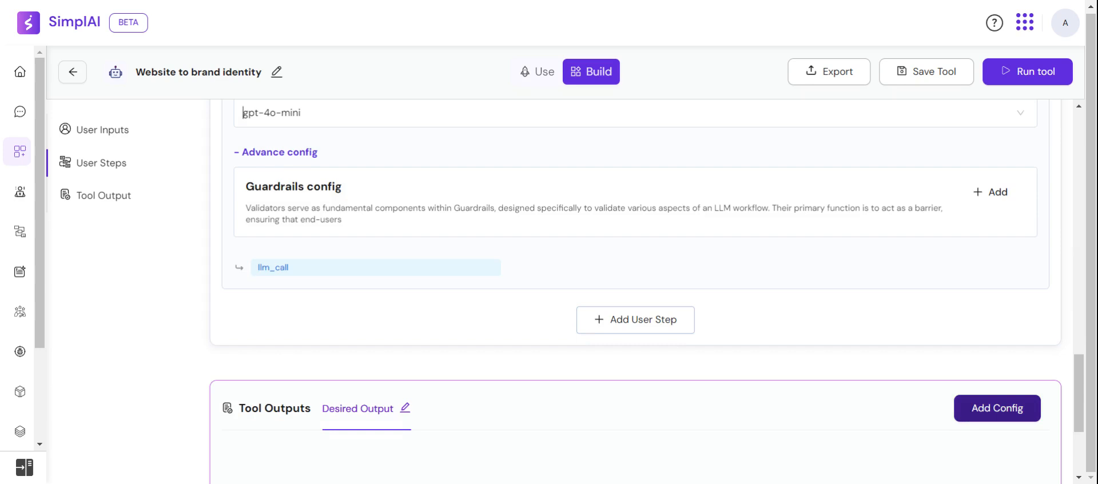
left_click(993, 407)
left_click(835, 251)
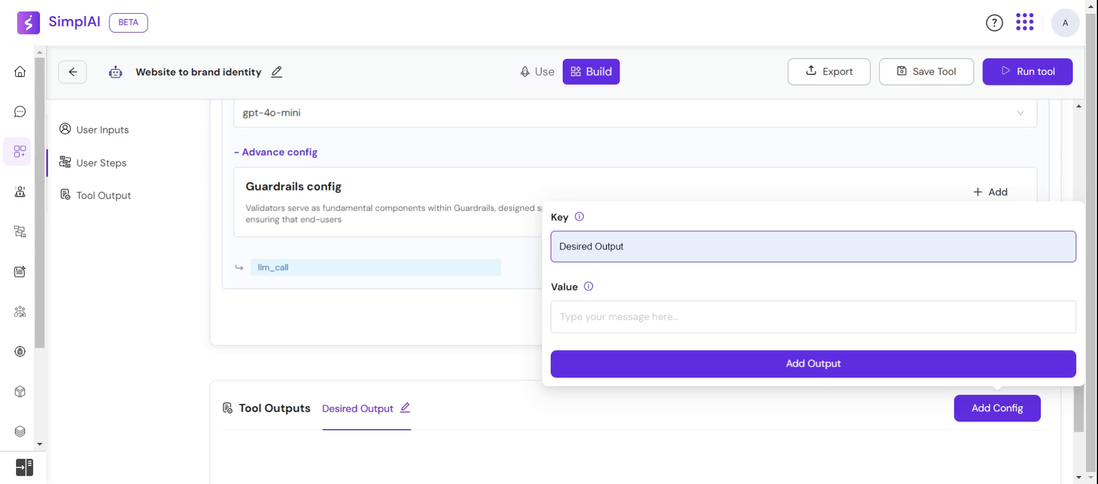
left_click(647, 294)
left_click(624, 318)
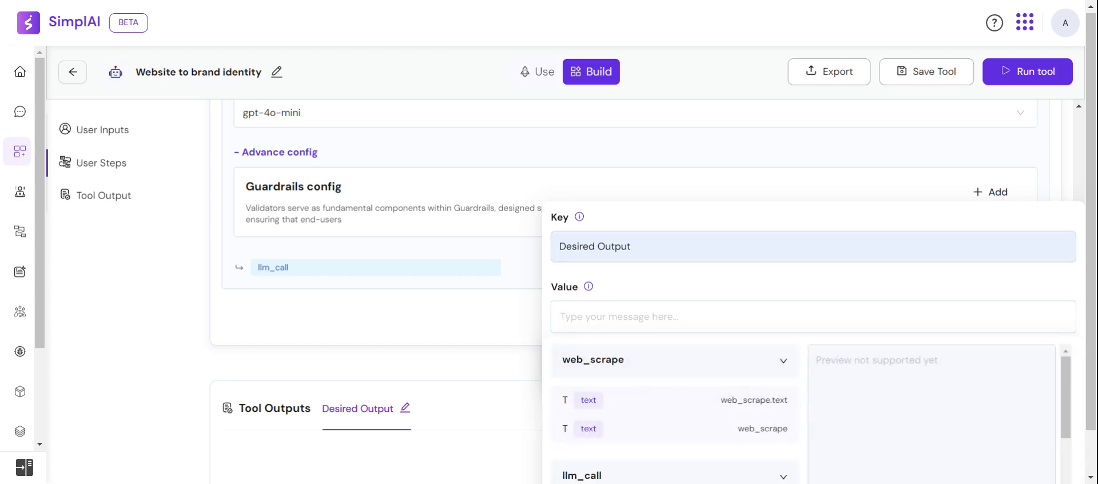
left_click(619, 395)
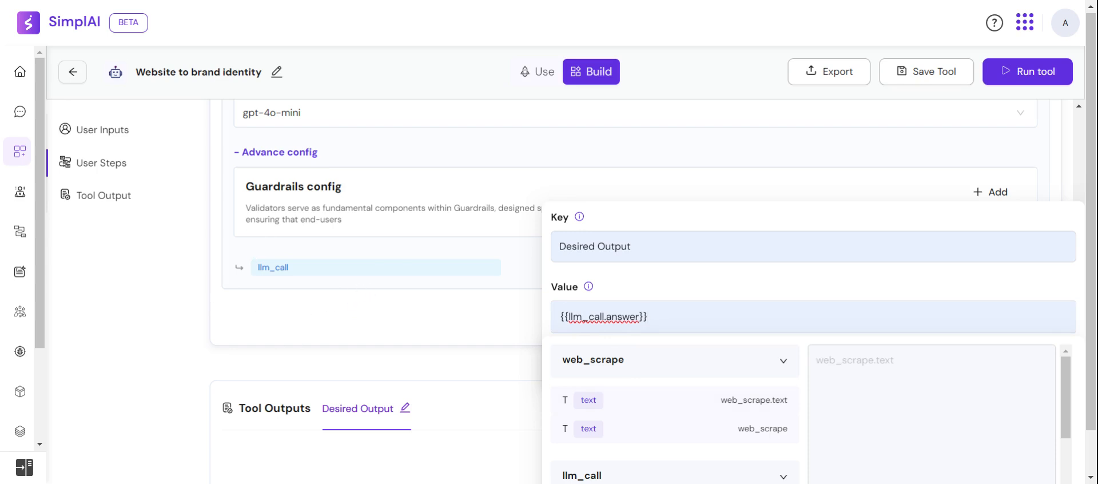
left_click(750, 300)
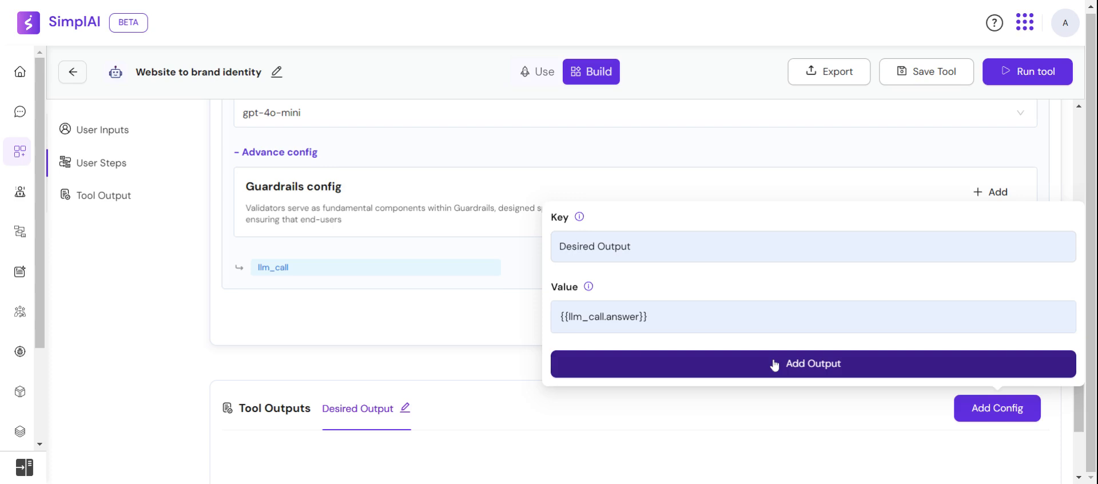
left_click(774, 365)
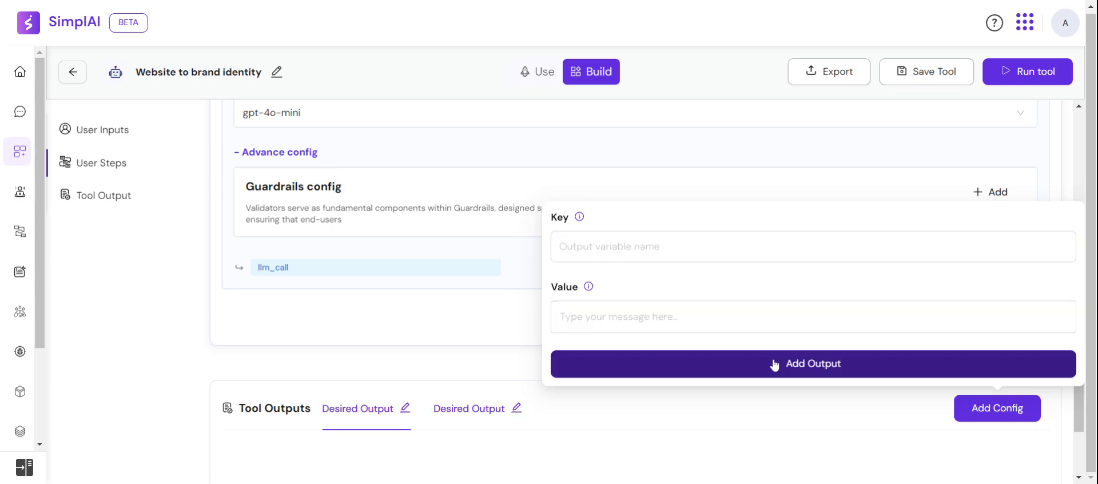
Save the tool and run it with the test website URL
left_click(923, 85)
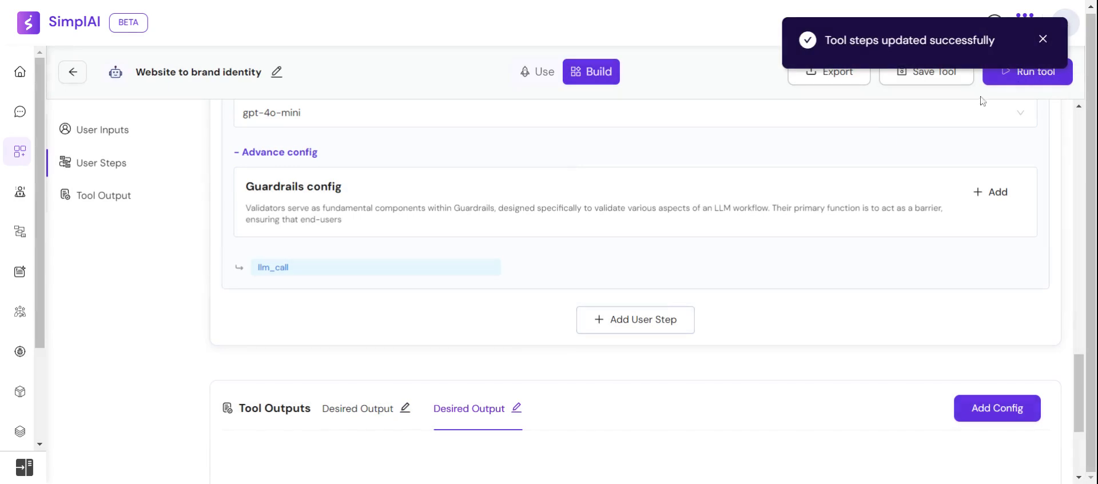
left_click(1042, 40)
left_click(1031, 81)
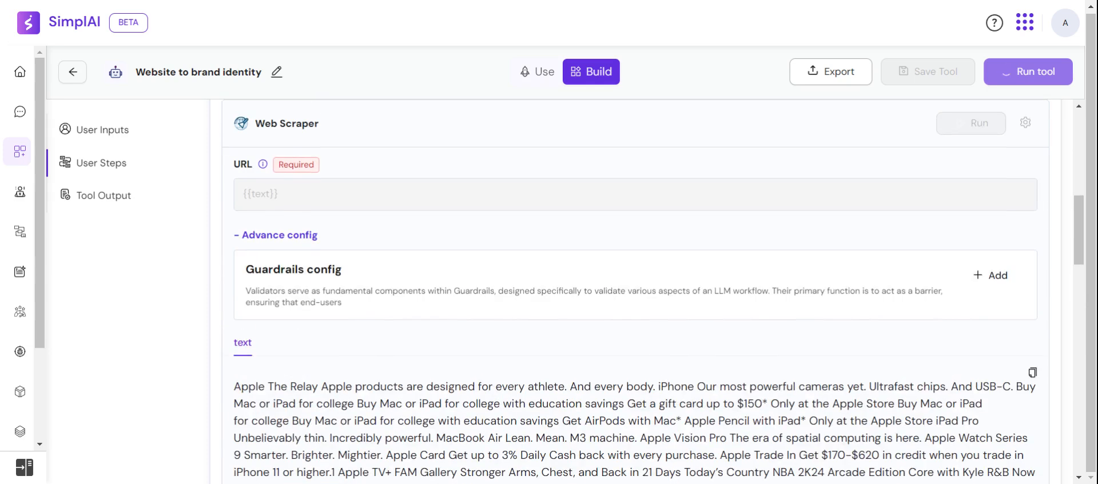
scroll(635, 292, "down", 11)
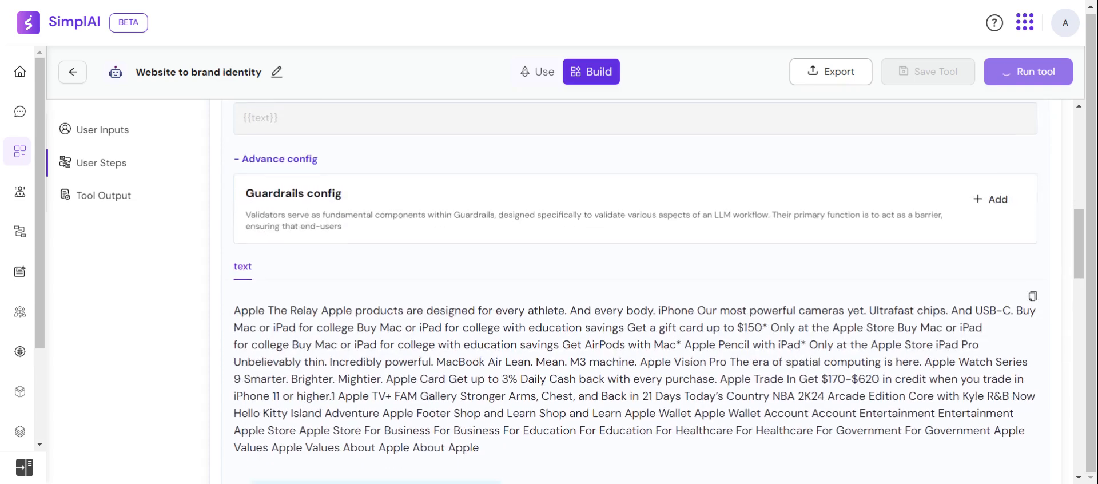
scroll(635, 292, "down", 8)
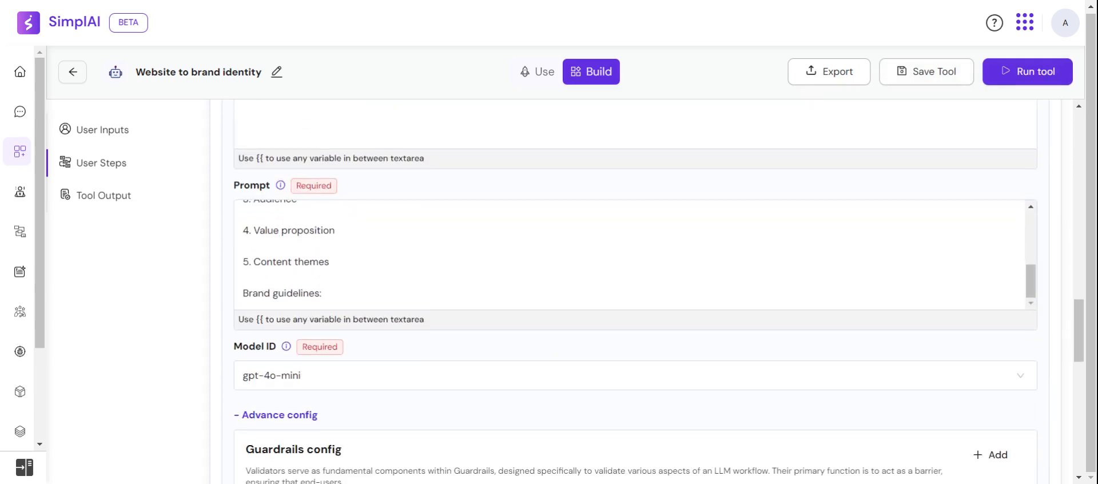
Review the answer generated by the LLM call step below its guardrails configuration
scroll(742, 233, "down", 10)
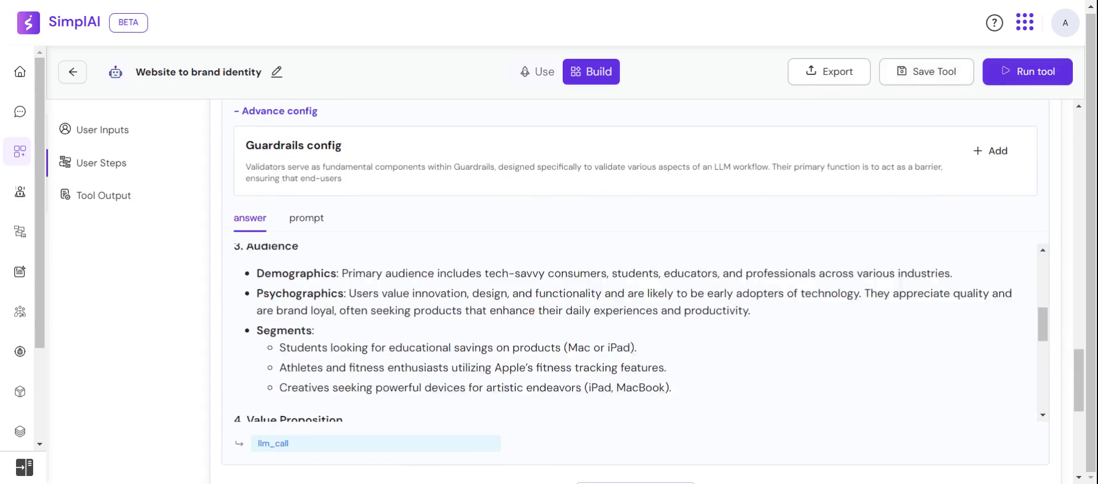
scroll(728, 349, "down", 8)
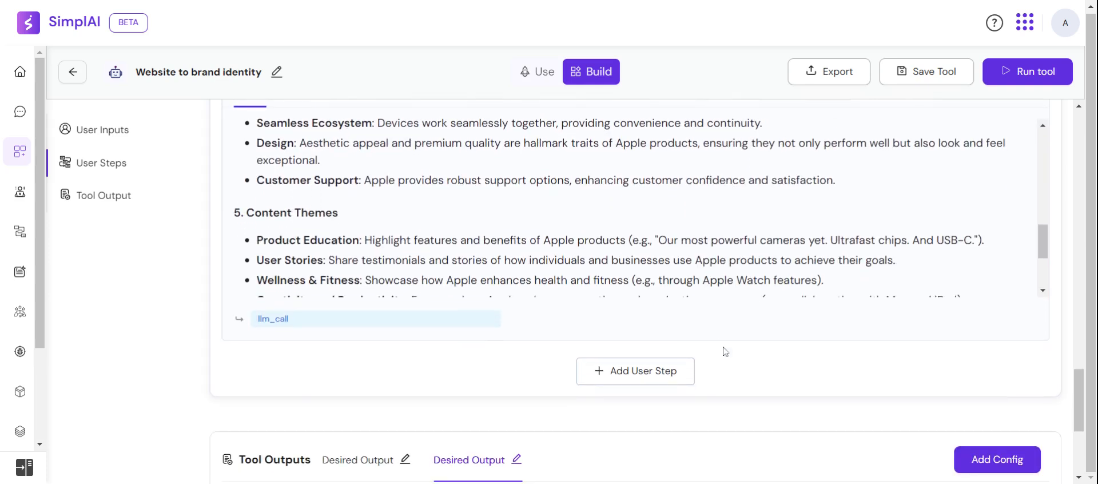
scroll(730, 361, "up", 1)
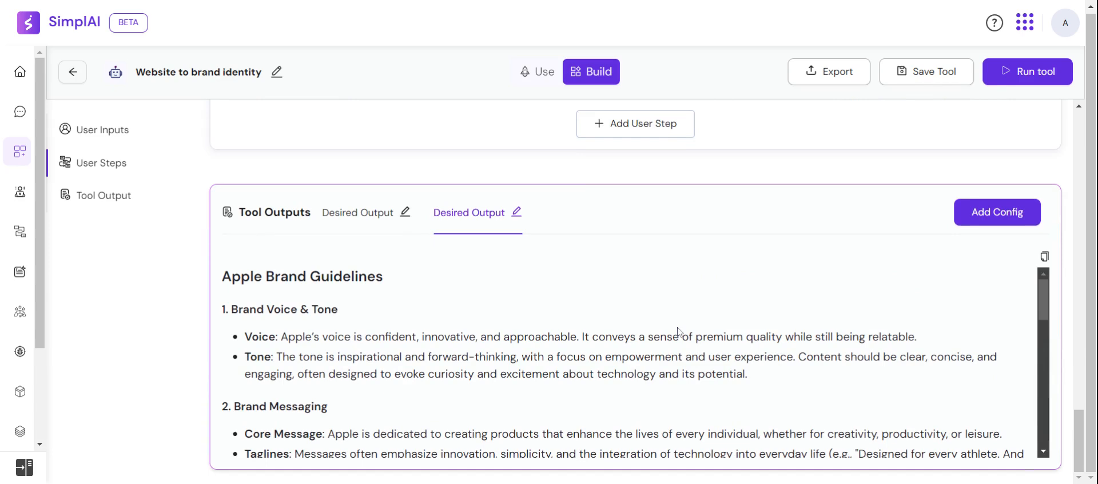
Read the brand guidelines in the tool's Desired Output from brand voice through the conclusion, and return to the Website URL input
scroll(503, 335, "down", 1)
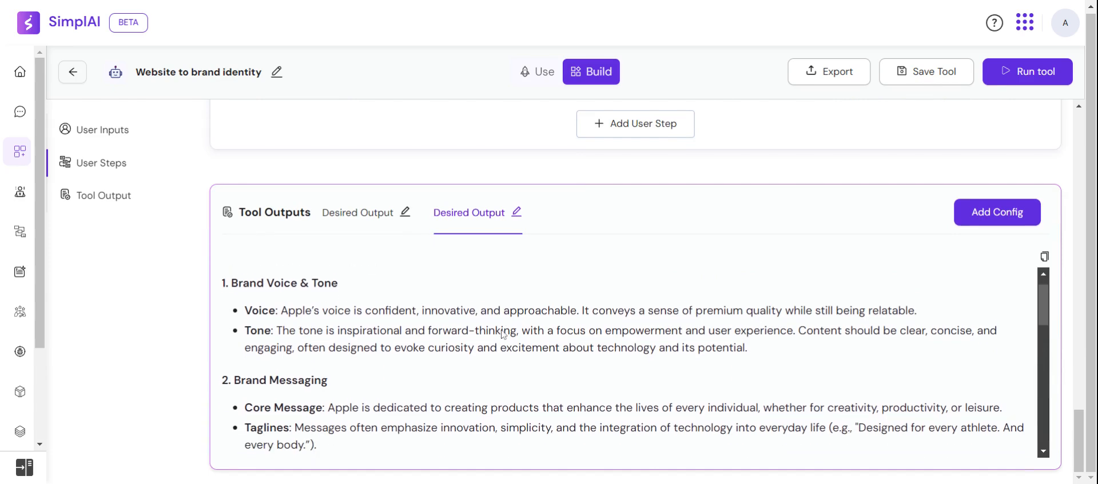
scroll(502, 334, "down", 1)
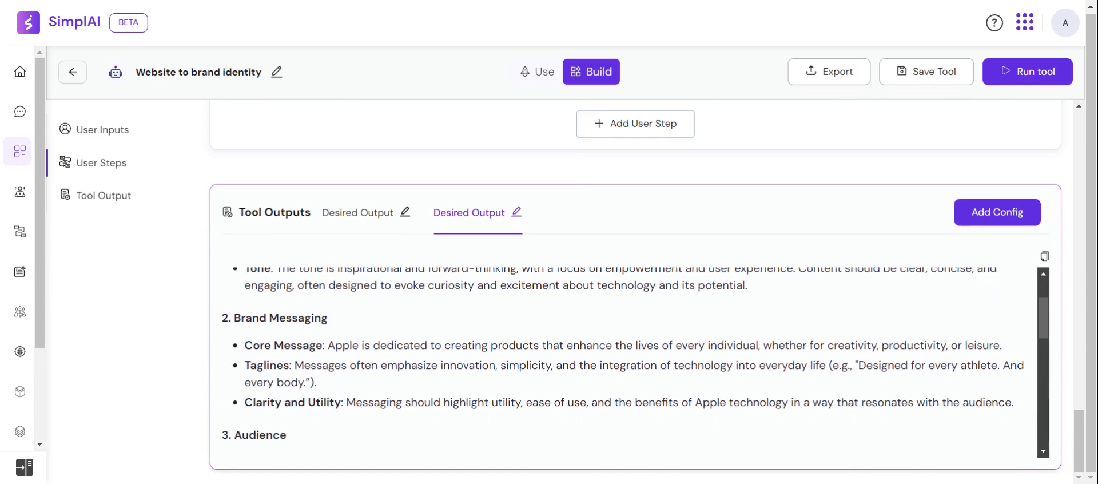
scroll(377, 331, "up", 2)
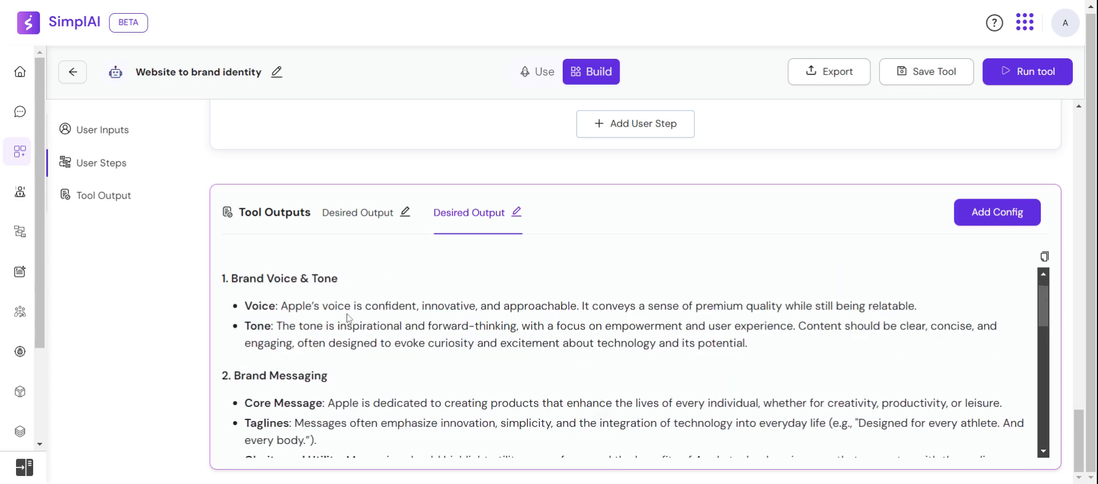
scroll(349, 316, "down", 1)
scroll(362, 356, "down", 5)
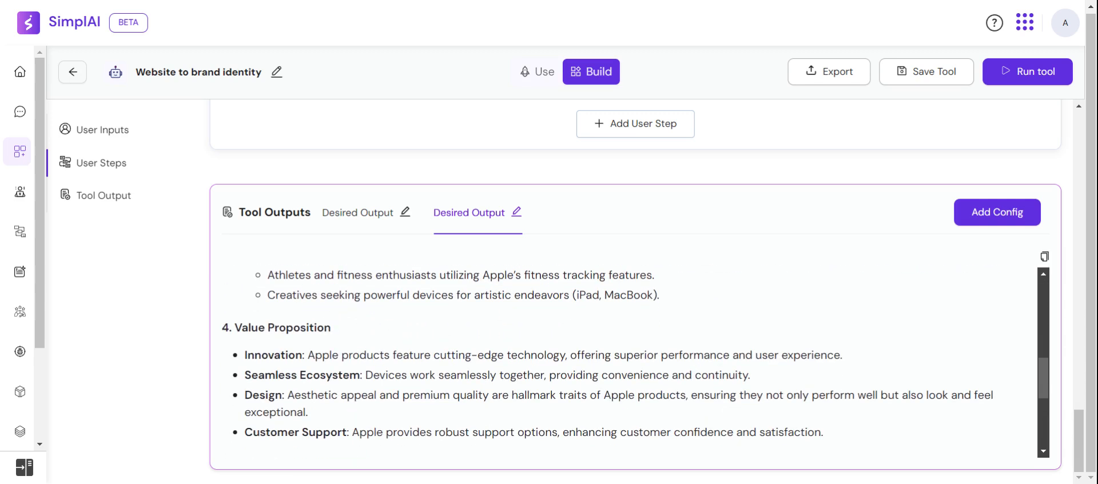
scroll(635, 361, "down", 1)
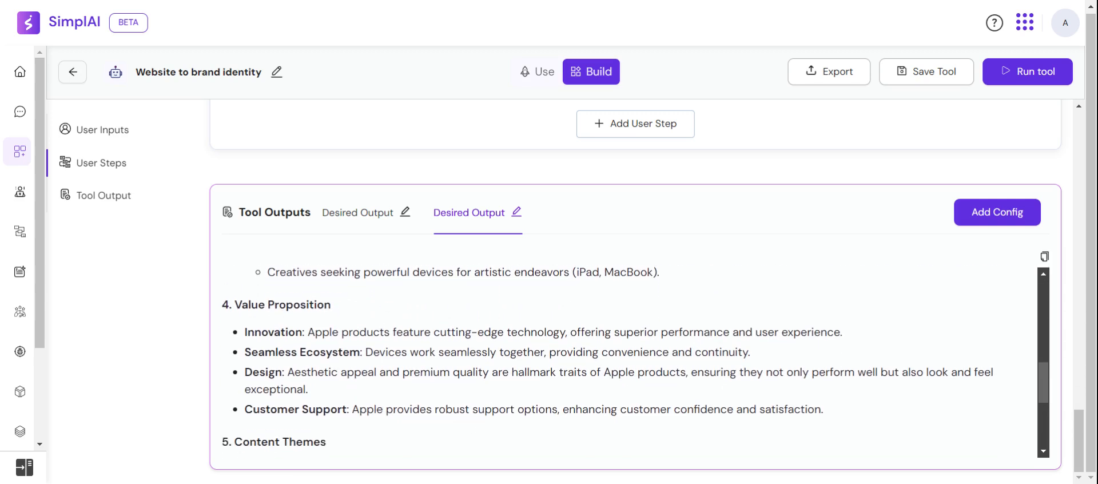
scroll(635, 362, "down", 1)
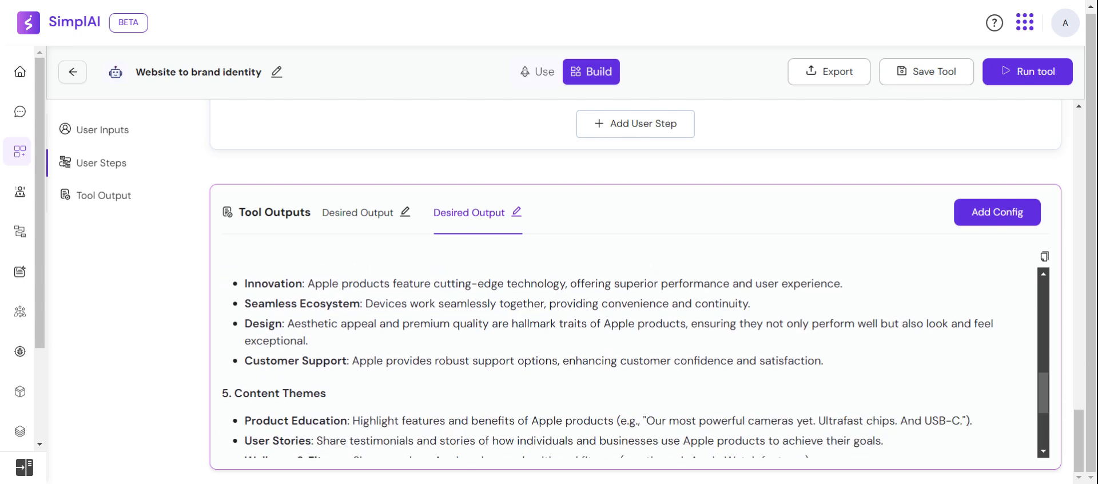
scroll(634, 366, "down", 5)
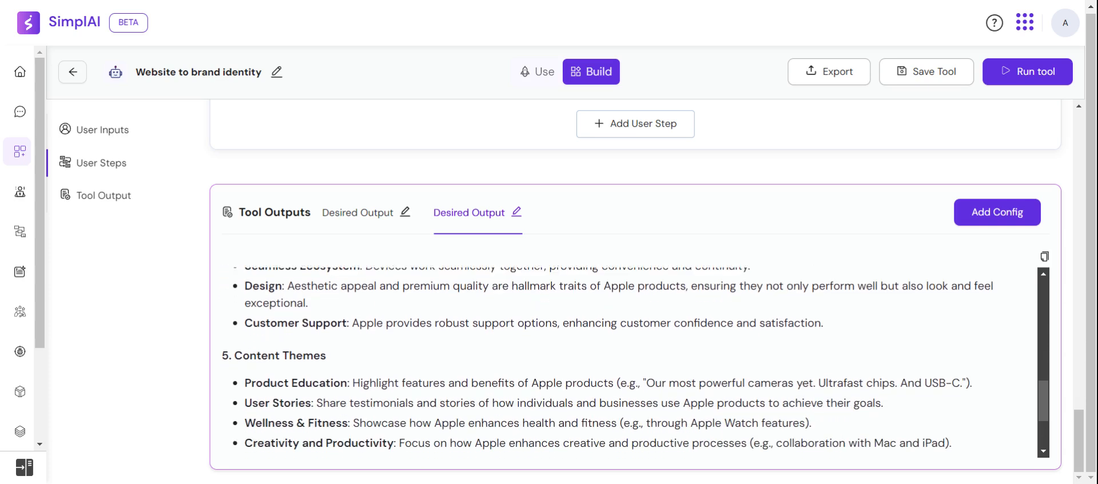
scroll(635, 366, "down", 1)
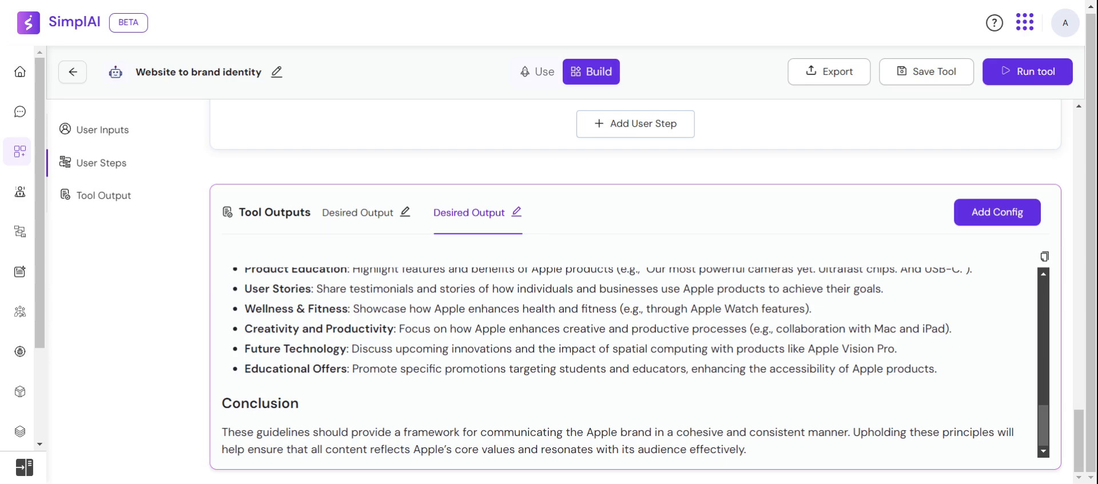
scroll(426, 179, "up", 10)
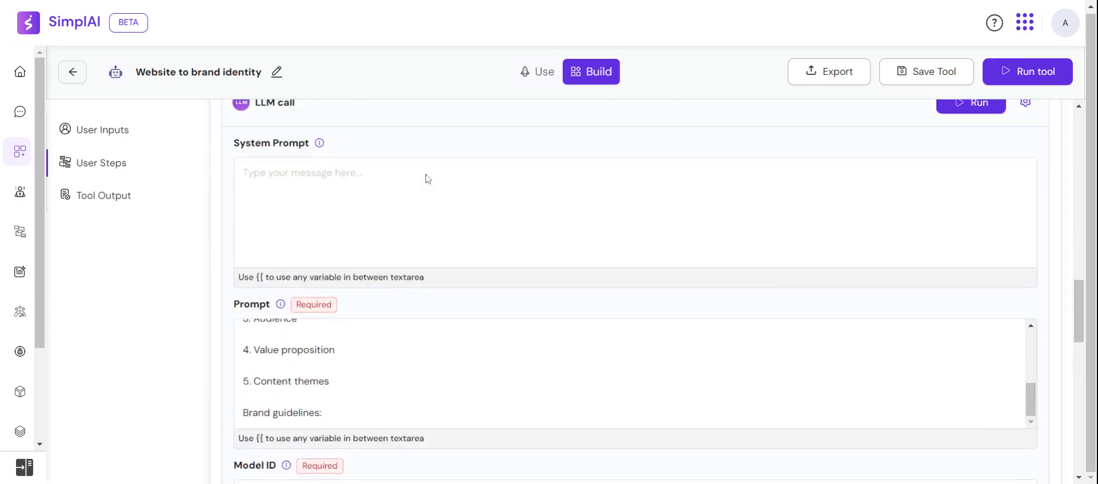
scroll(426, 178, "up", 10)
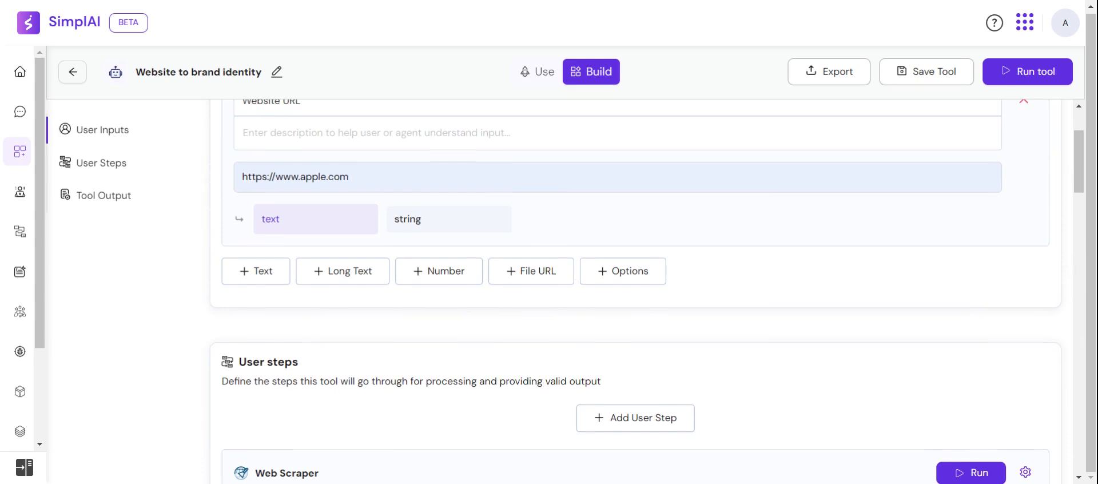